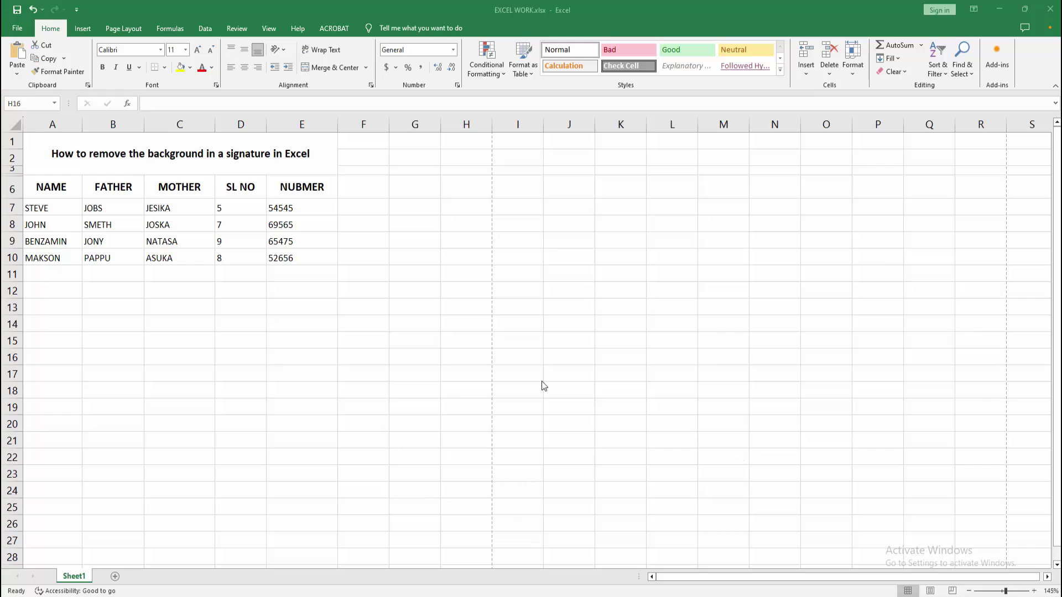
# Step: Insert the signature.png picture from this device into the sheet
pyautogui.click(84, 30)
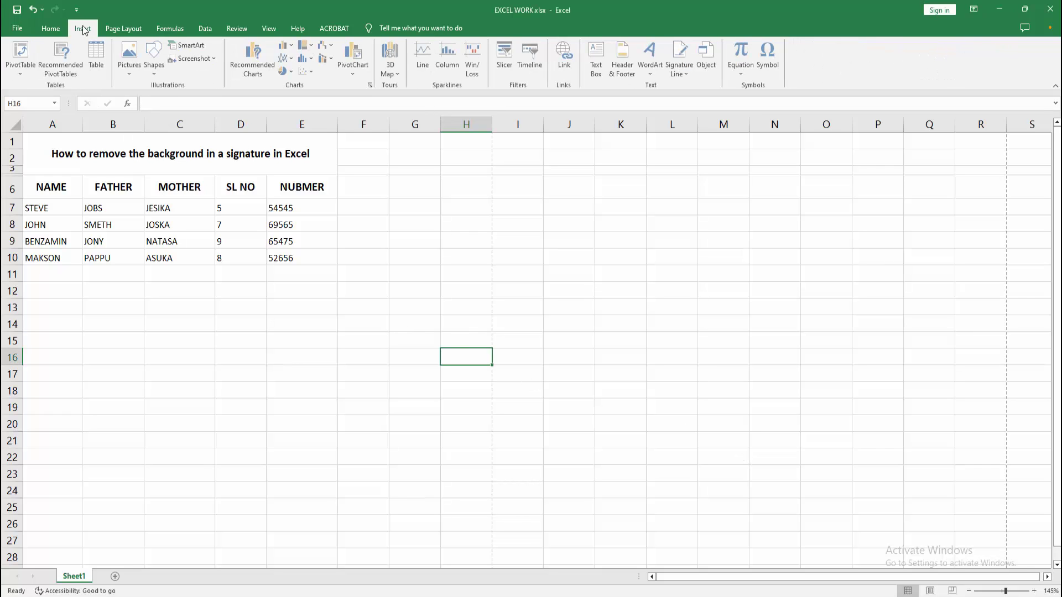
pyautogui.click(127, 67)
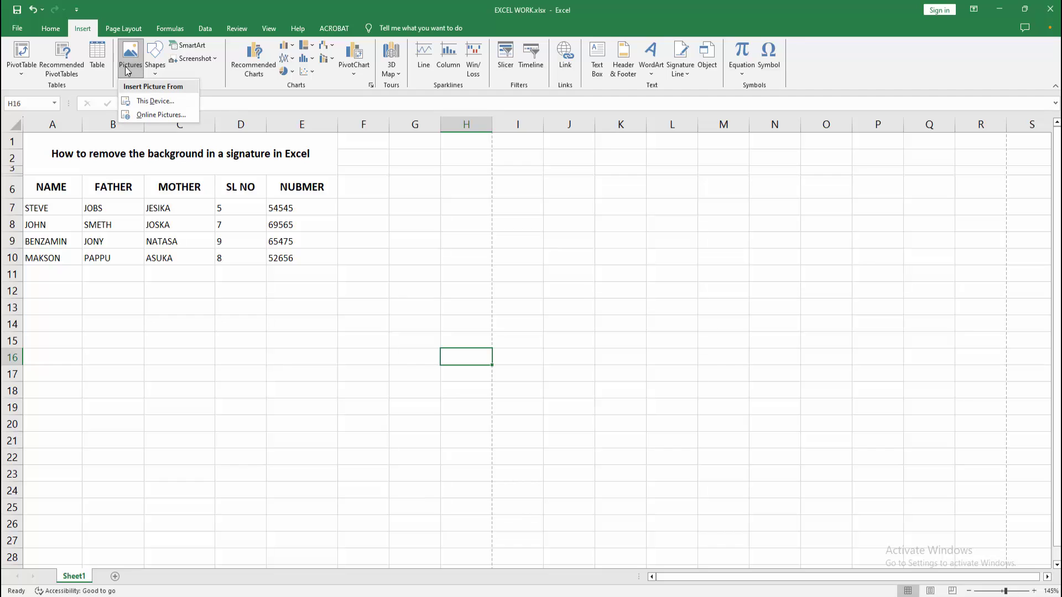
pyautogui.click(146, 101)
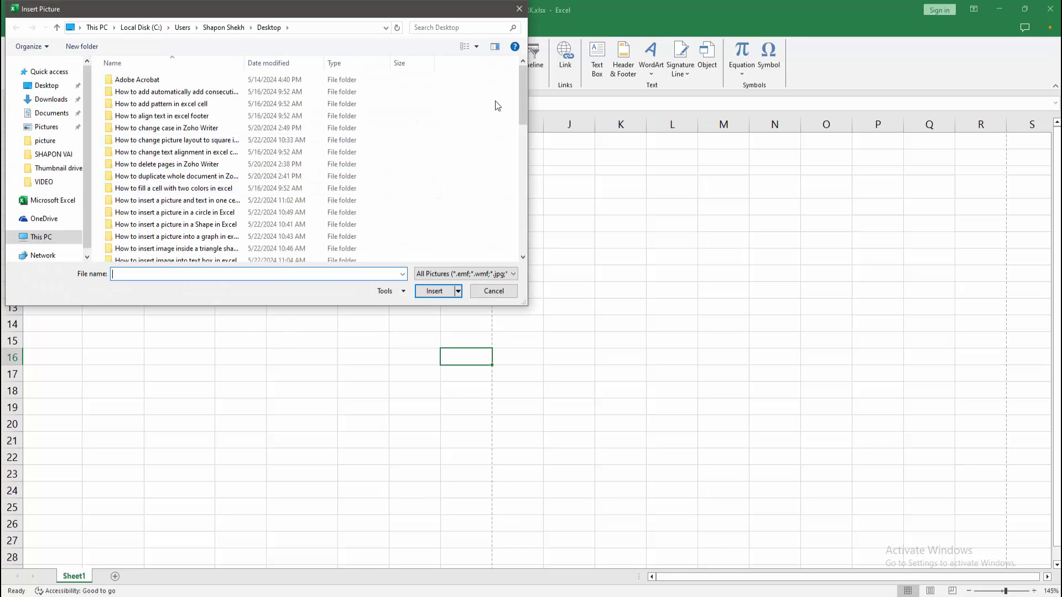
pyautogui.moveTo(520, 83); pyautogui.dragTo(522, 222)
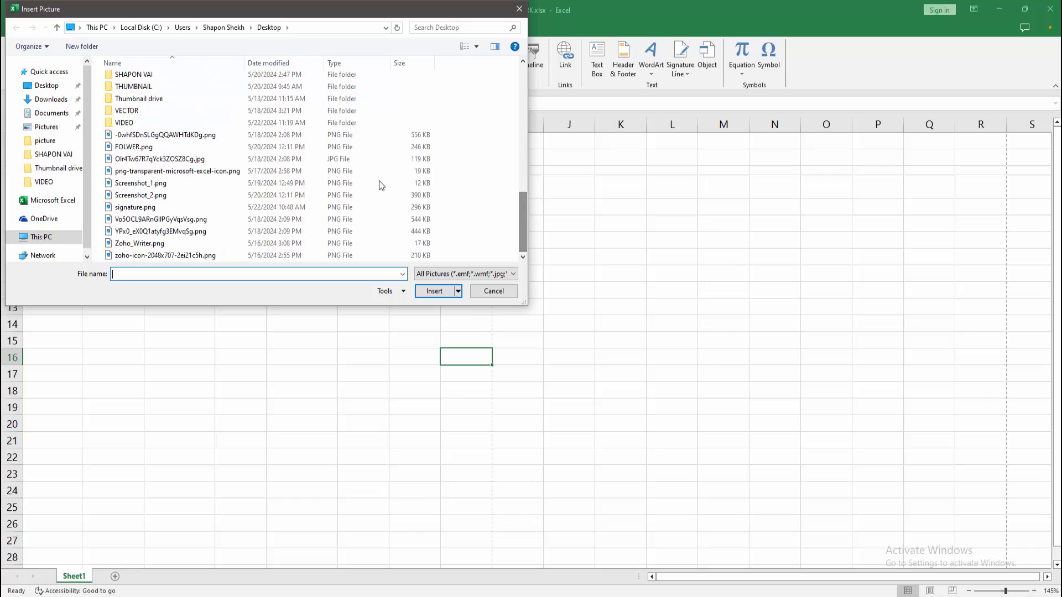
pyautogui.click(142, 208)
pyautogui.click(436, 292)
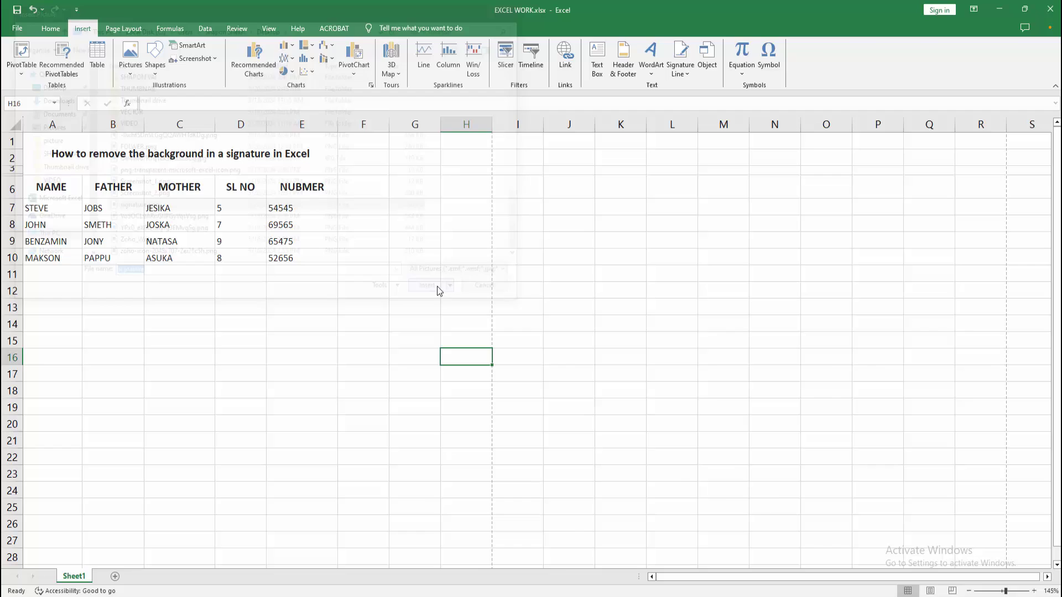
# Step: Shrink the signature image and position it beside the data table
pyautogui.moveTo(466, 375); pyautogui.dragTo(413, 211)
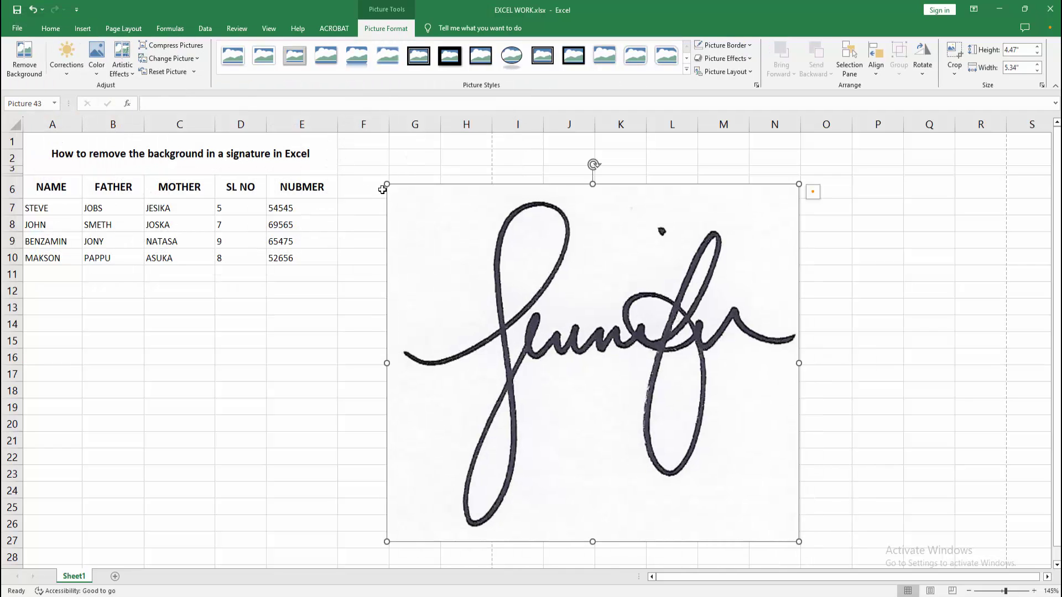
pyautogui.moveTo(439, 254); pyautogui.dragTo(474, 257)
pyautogui.moveTo(580, 320); pyautogui.dragTo(489, 263)
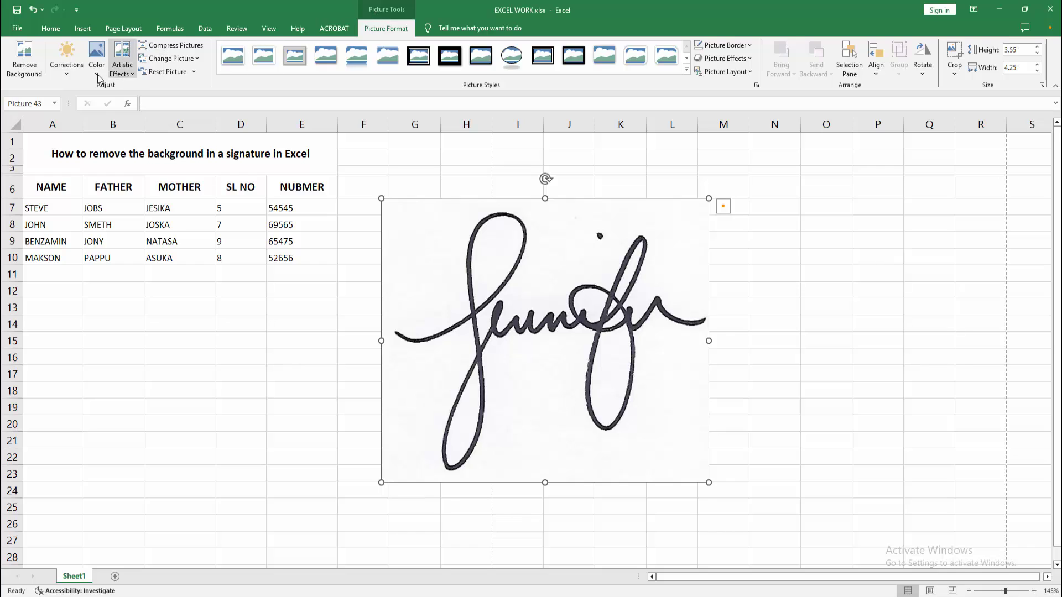
# Step: Start Remove Background and enlarge the keep area to cover the whole signature
pyautogui.click(24, 64)
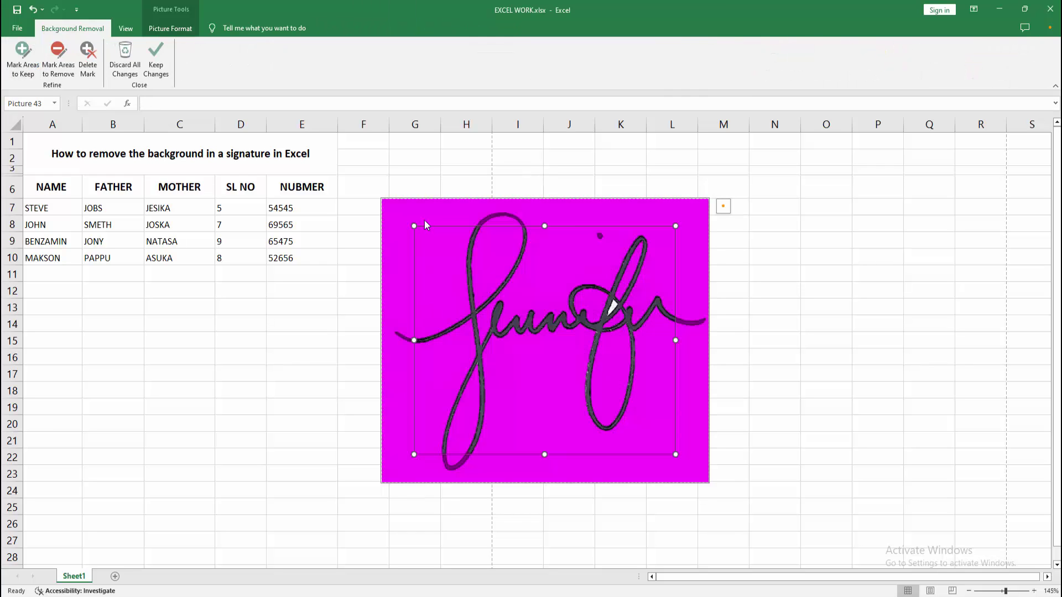
pyautogui.moveTo(413, 227); pyautogui.dragTo(390, 209)
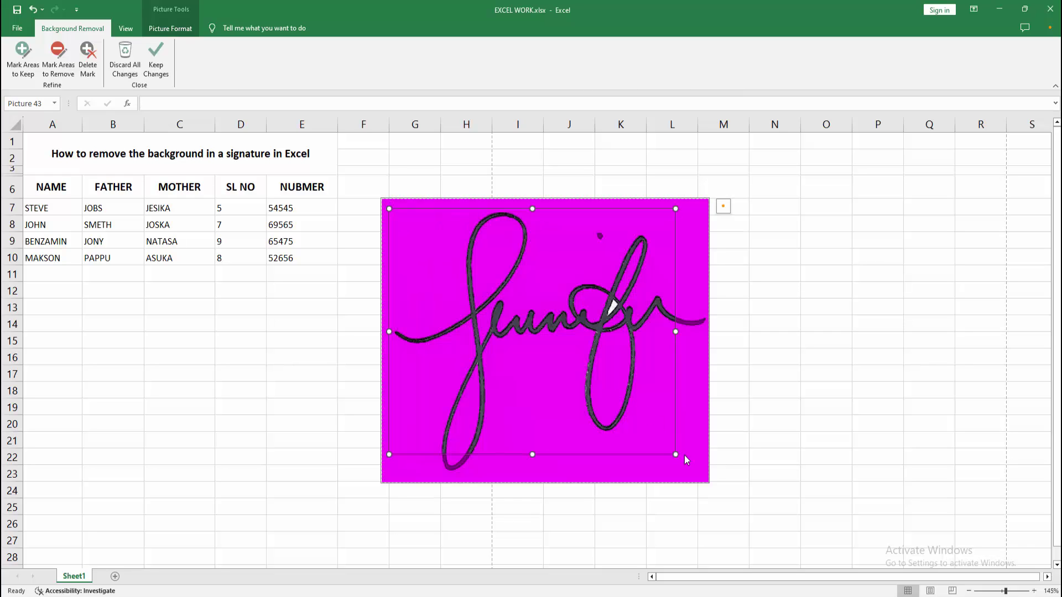
pyautogui.moveTo(677, 455)
pyautogui.mouseDown()
pyautogui.moveTo(710, 461)
pyautogui.moveTo(706, 477)
pyautogui.mouseUp()
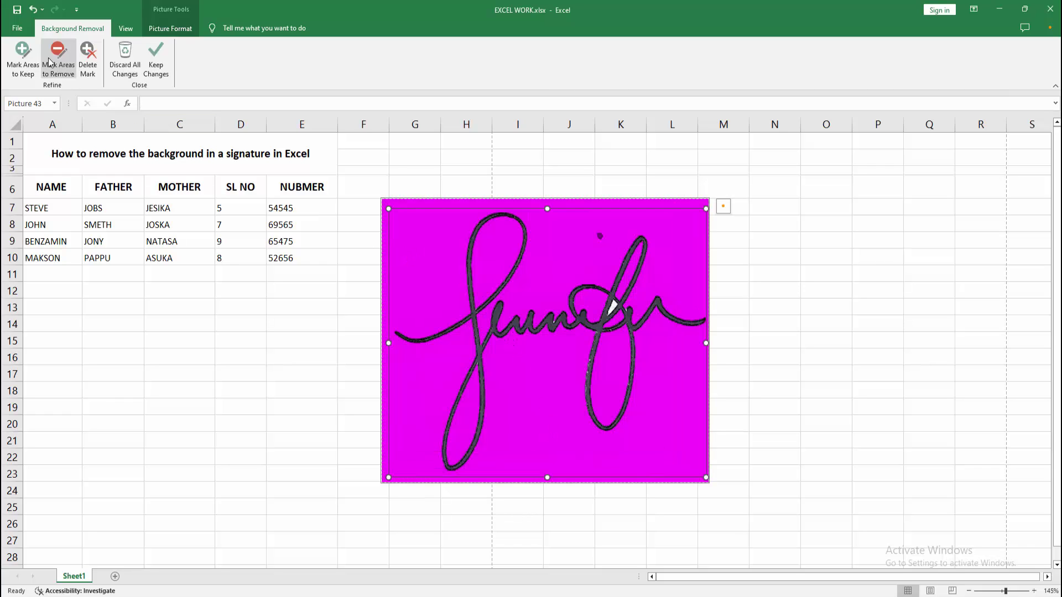
# Step: Mark leftover areas near the signature's top loop for removal
pyautogui.click(23, 63)
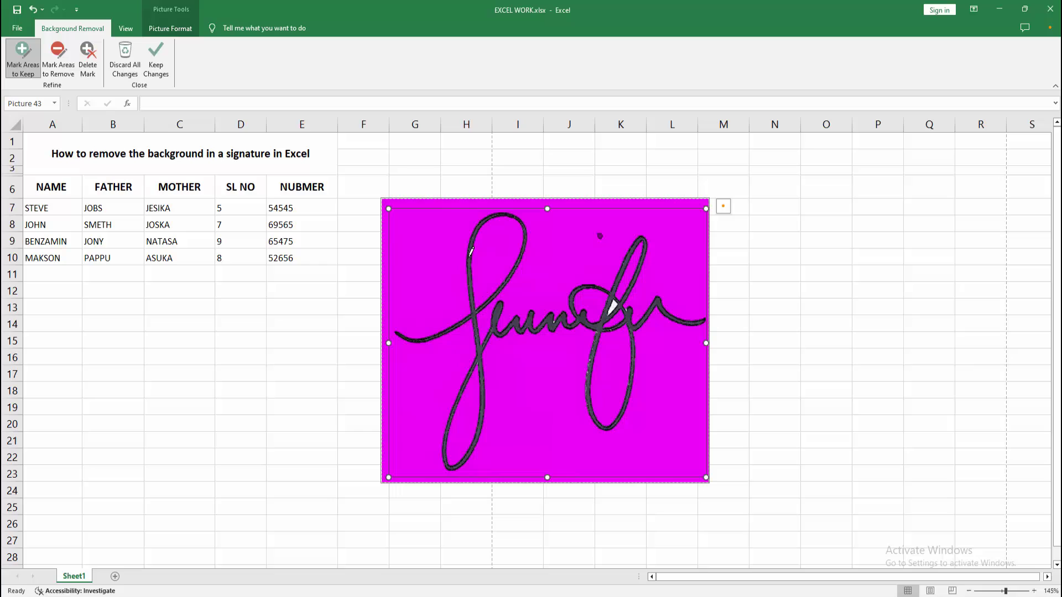
pyautogui.click(59, 65)
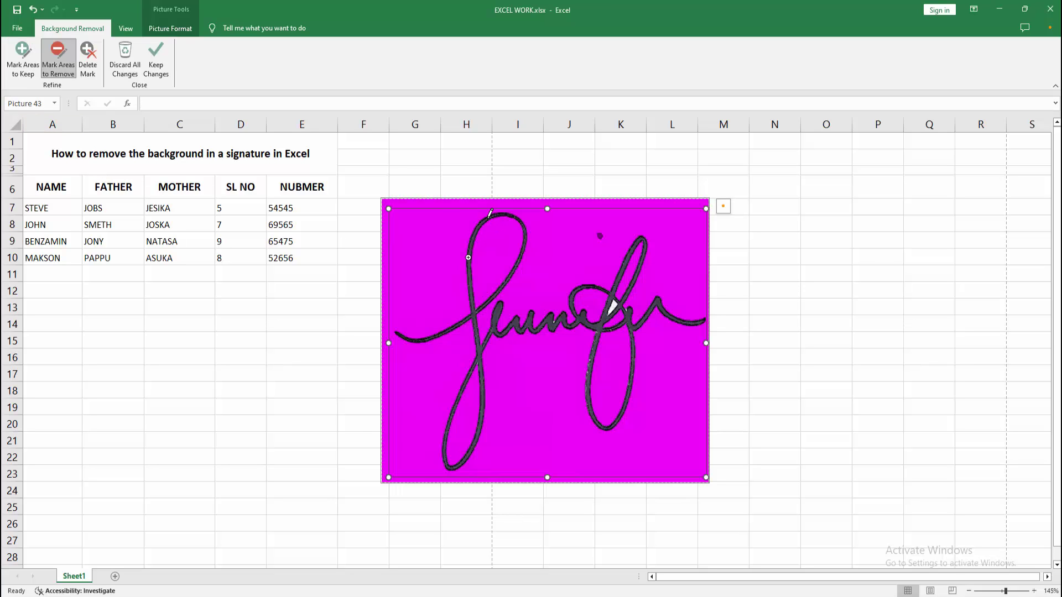
pyautogui.moveTo(489, 214); pyautogui.dragTo(523, 225)
pyautogui.click(612, 306)
# Step: Keep the background removal, then shrink the signature and place it below the table around rows 23-26
pyautogui.click(158, 65)
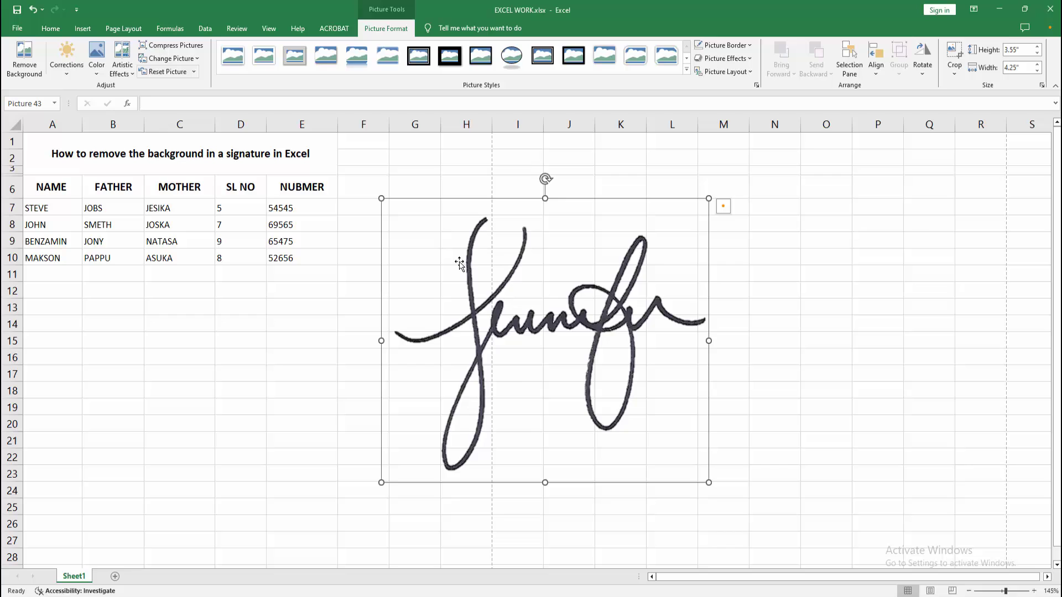
pyautogui.moveTo(507, 272)
pyautogui.mouseDown()
pyautogui.moveTo(267, 203)
pyautogui.moveTo(323, 332)
pyautogui.mouseUp()
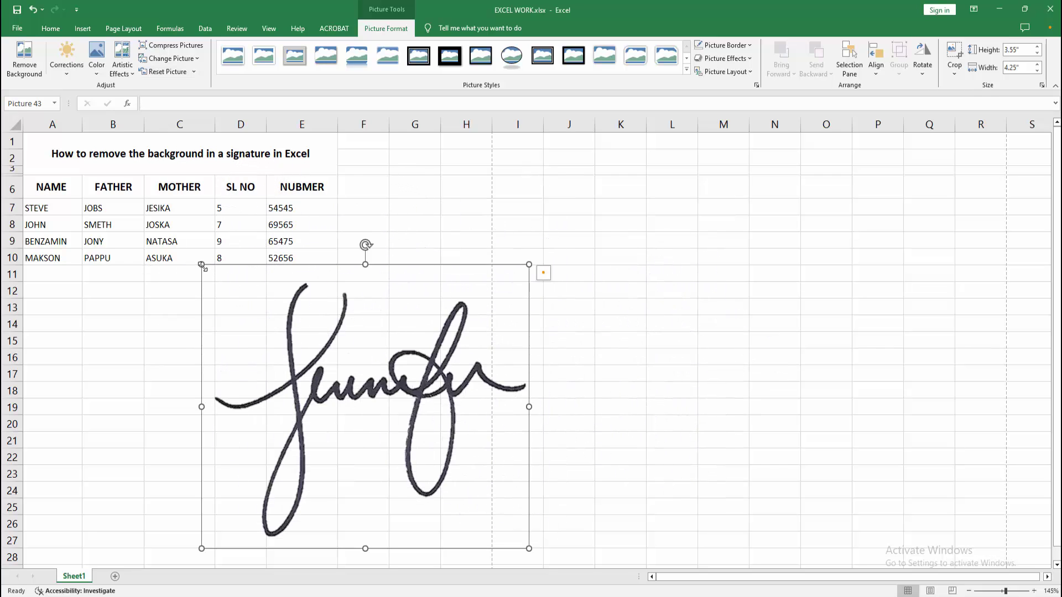
pyautogui.moveTo(201, 265)
pyautogui.mouseDown()
pyautogui.moveTo(446, 442)
pyautogui.moveTo(310, 415)
pyautogui.mouseUp()
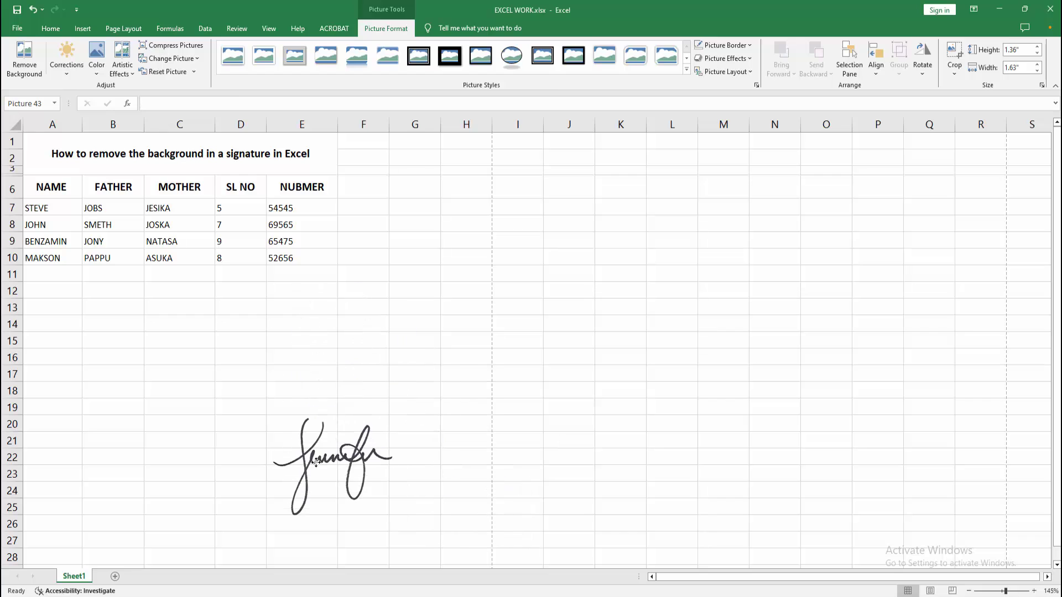
pyautogui.moveTo(394, 520)
pyautogui.mouseDown()
pyautogui.moveTo(346, 464)
pyautogui.moveTo(379, 509)
pyautogui.moveTo(424, 509)
pyautogui.mouseUp()
pyautogui.click(386, 461)
pyautogui.click(315, 441)
pyautogui.click(523, 460)
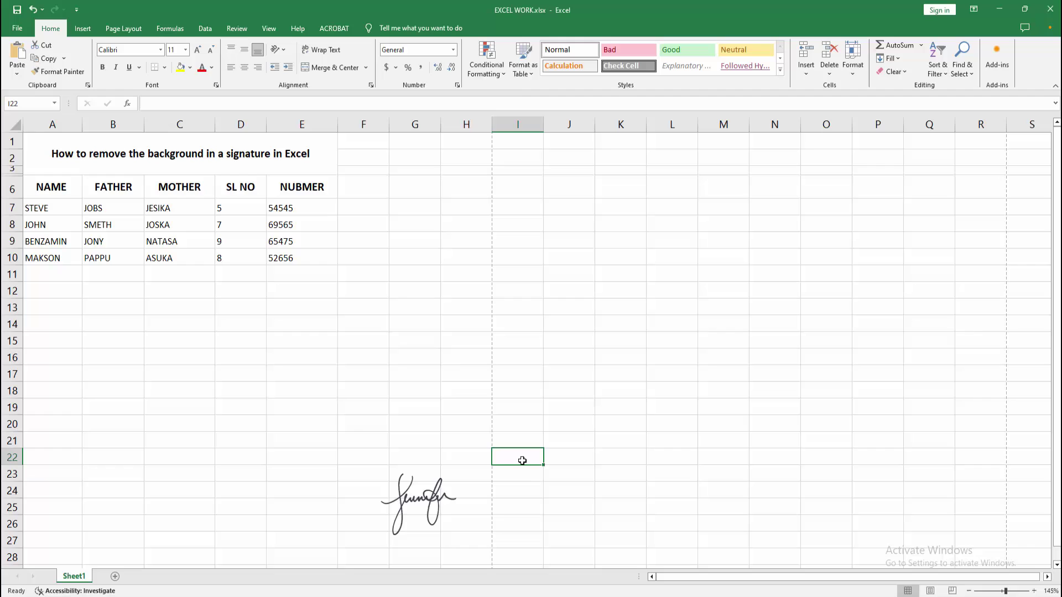